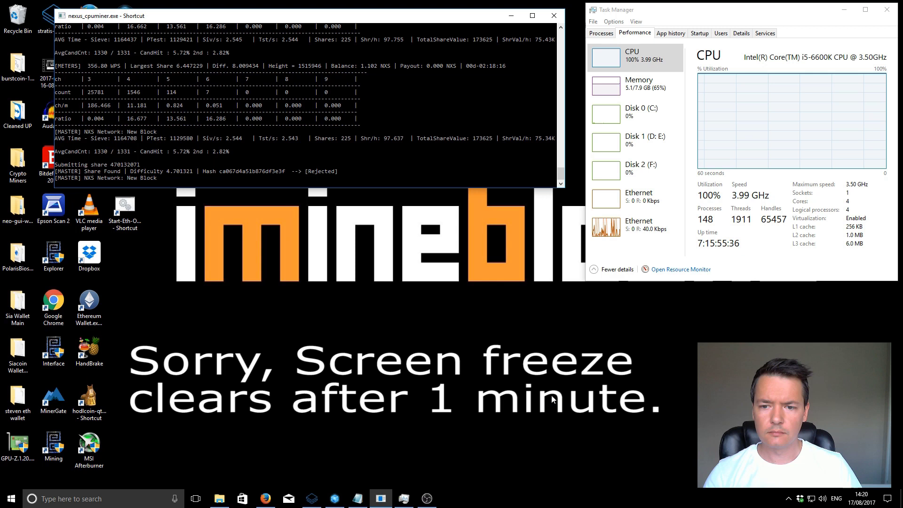
Close the running Nexus CPU miner window and bring up the PrimePoolMiner_mumus-v1.4 folder in File Explorer.
left_click(553, 15)
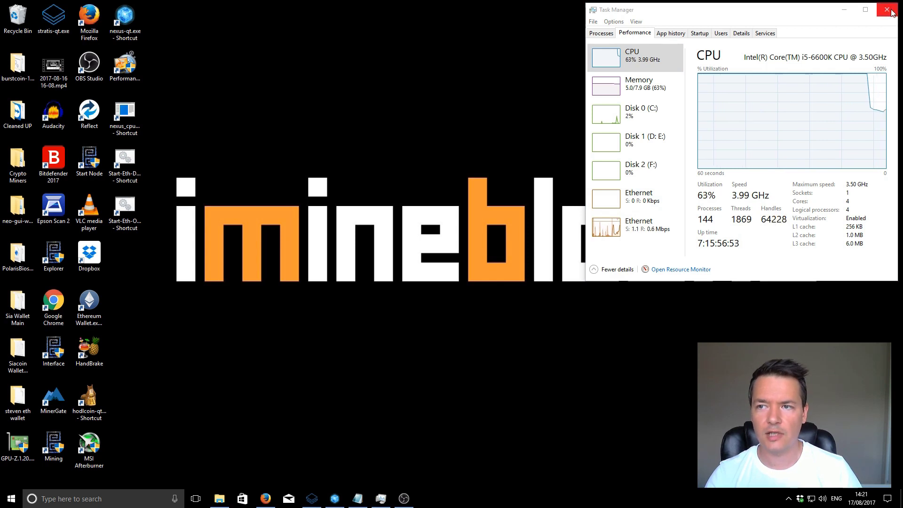
left_click(743, 19)
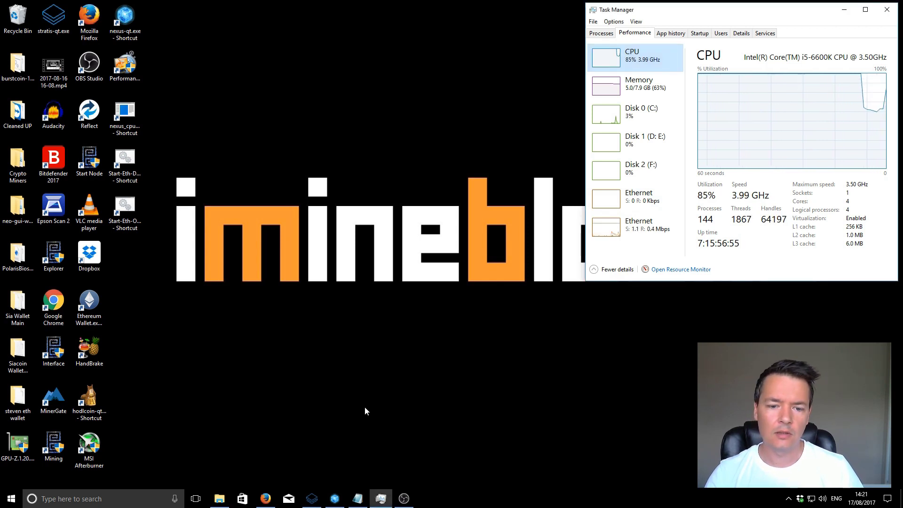
mouse_move(220, 504)
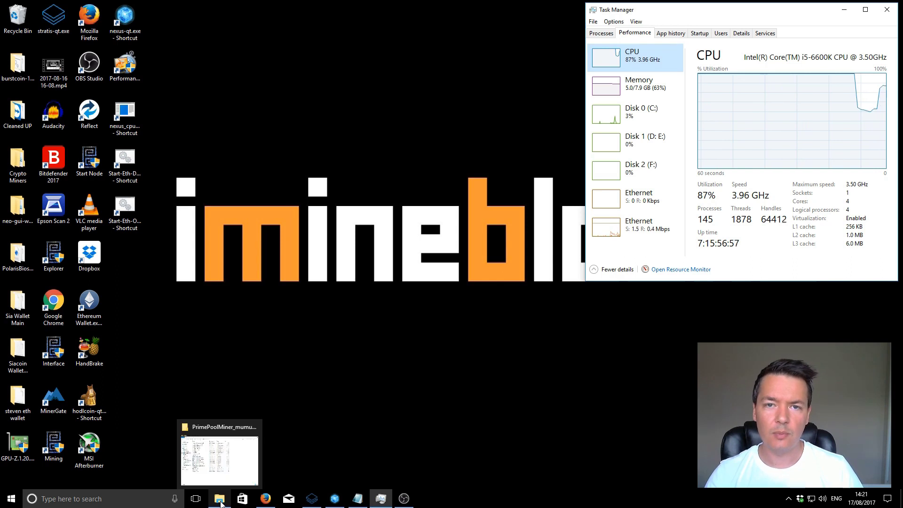
left_click(219, 501)
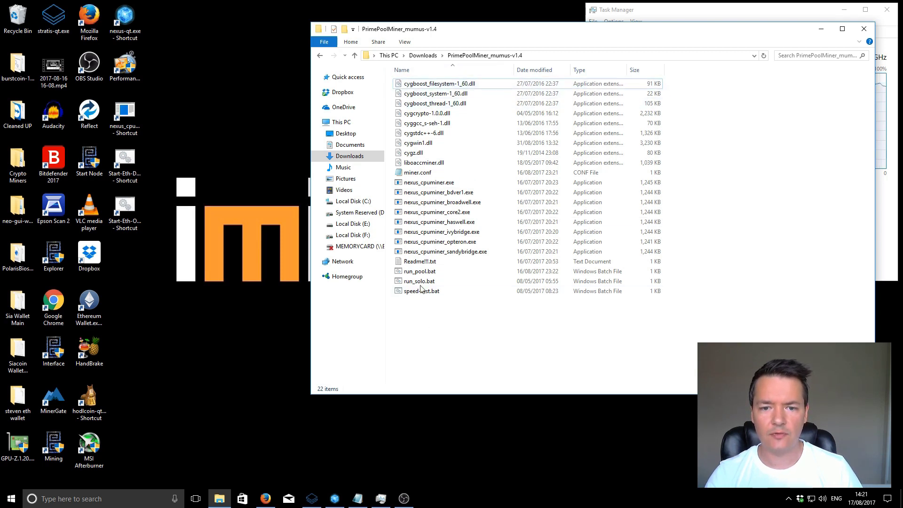
Look over the miner folder's files, from cygboost_filesystem-1_60.dll through speed-test.bat, including run_pool.bat.
left_click(428, 83)
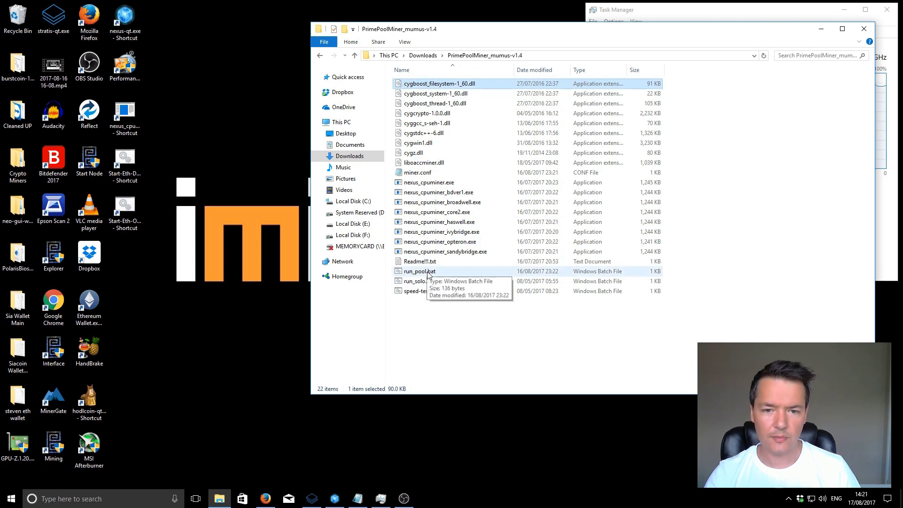
left_click(405, 292, "shift")
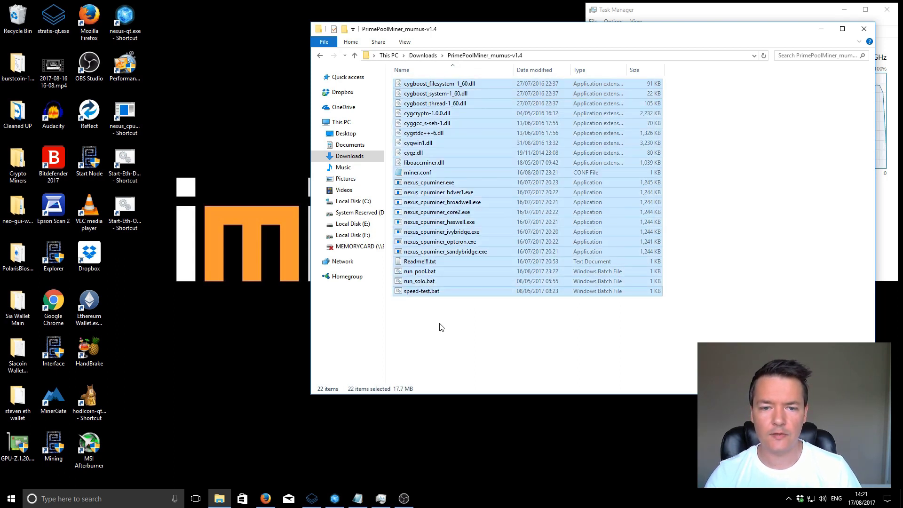
left_click(441, 327)
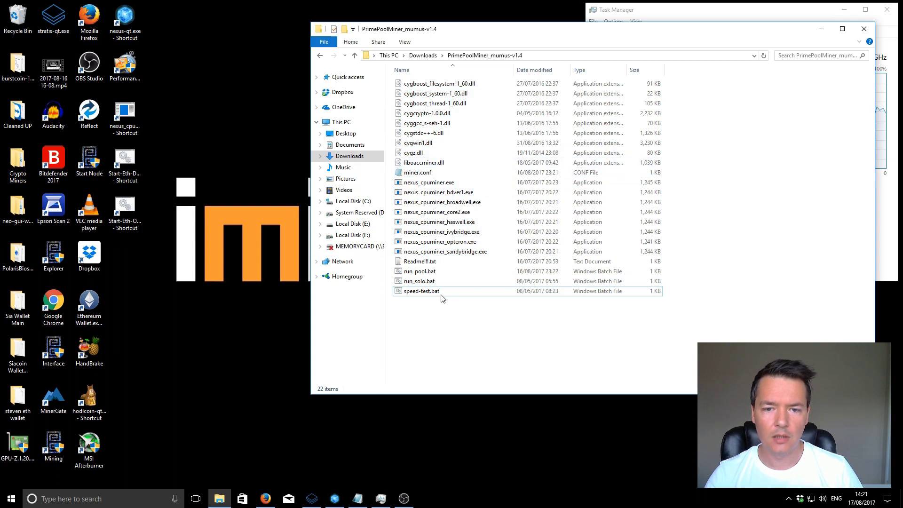
left_click(431, 272)
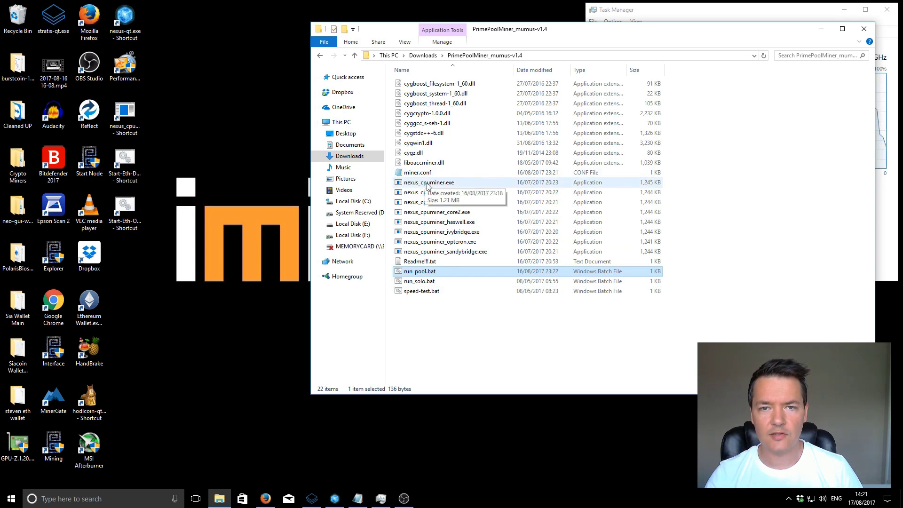
left_click(448, 329)
Open run_pool.bat for editing in Notepad and move the Notepad window clear of the file list.
left_click(430, 274)
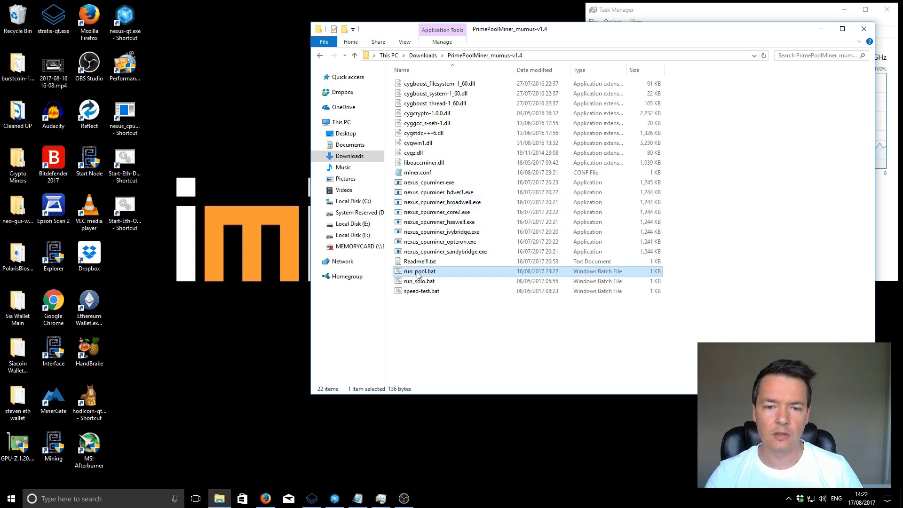
right_click(417, 275)
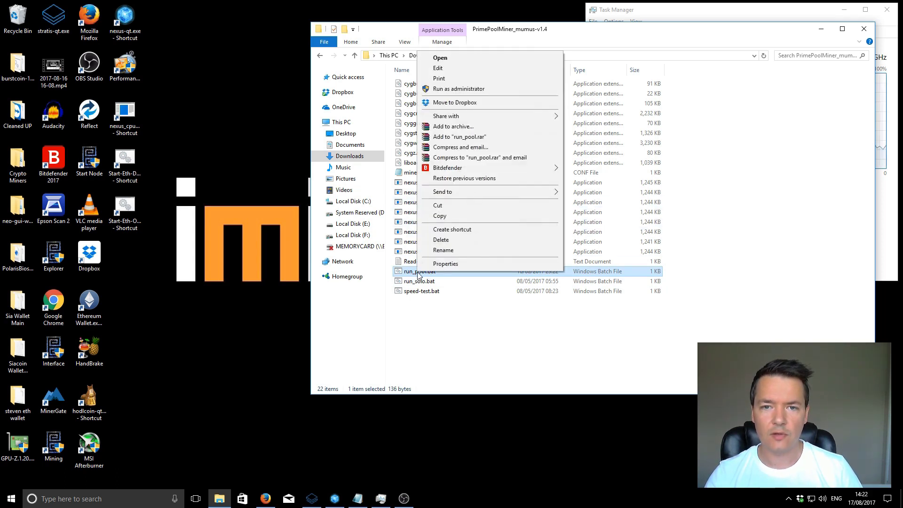
left_click(445, 71)
left_click_drag(357, 230, 388, 187)
left_click(287, 261)
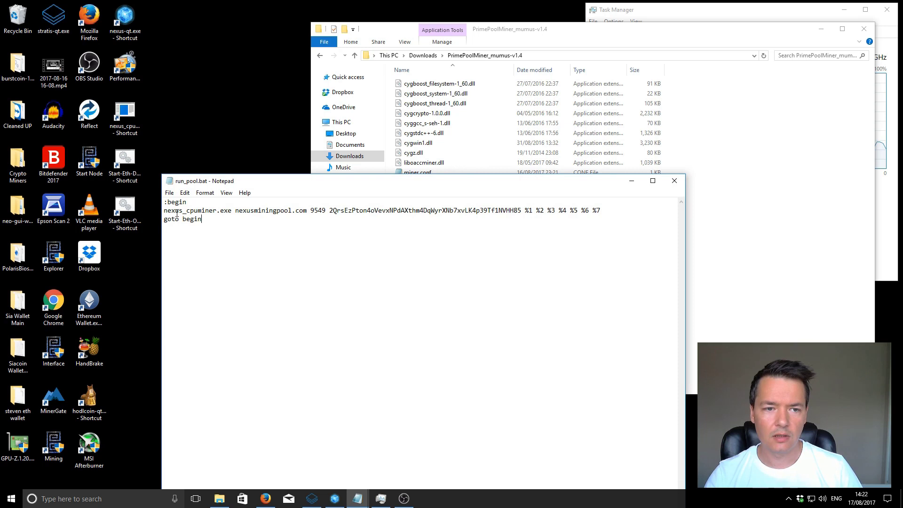
Examine the executable name, pool host, port and wallet address in run_pool.bat, comparing the executable with those in the miner folder.
left_click_drag(164, 210, 189, 213)
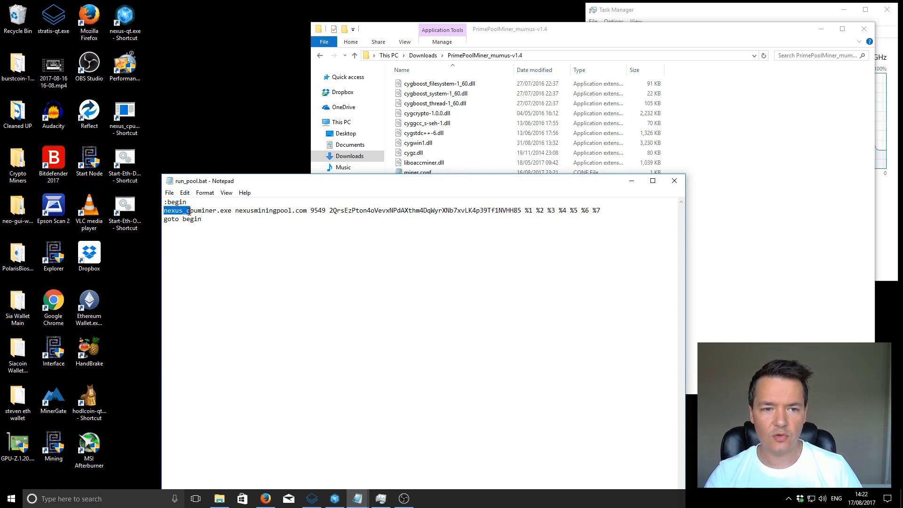
left_click(230, 209)
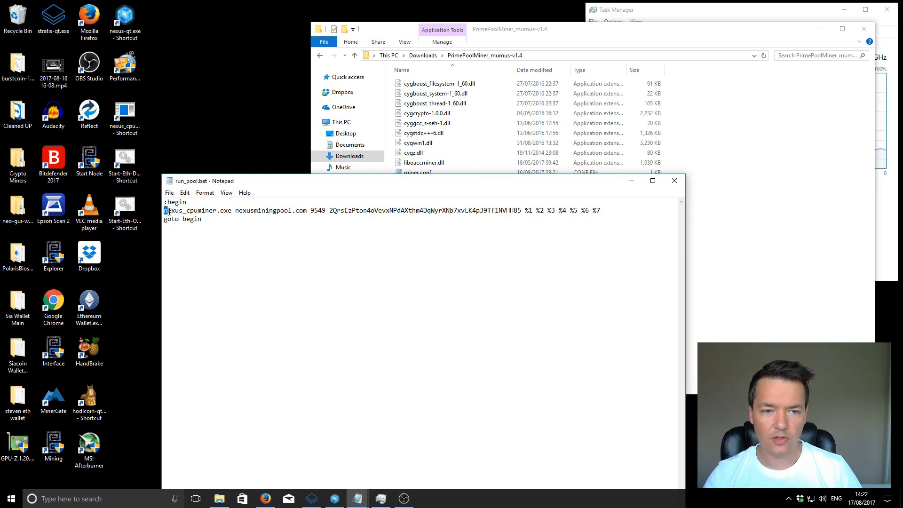
left_click_drag(164, 212, 231, 214)
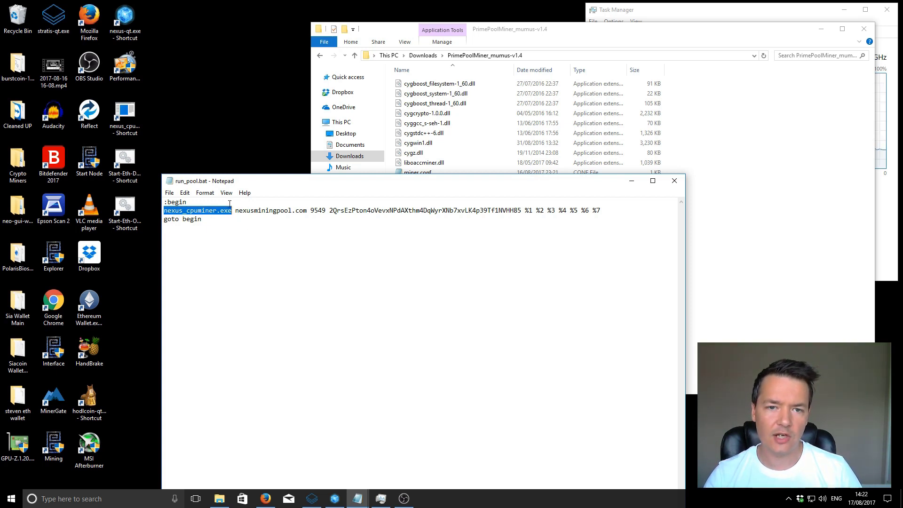
left_click(540, 62)
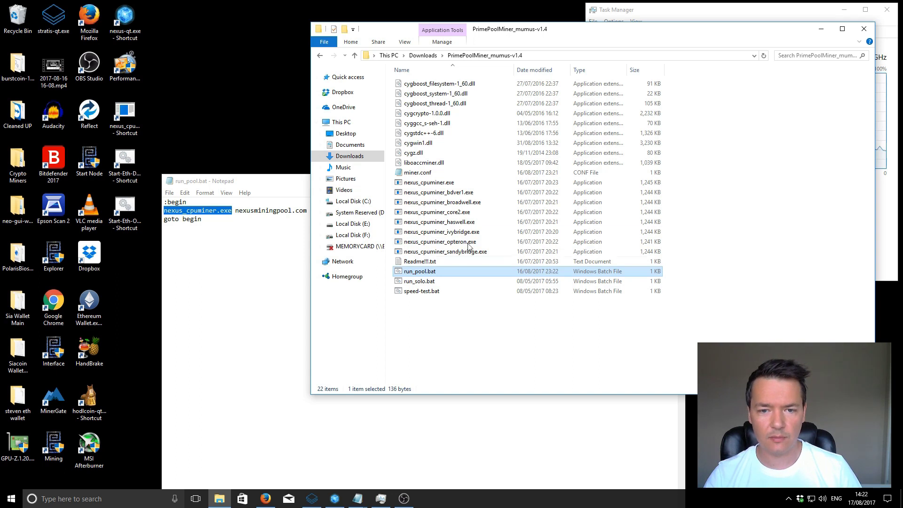
left_click(295, 257)
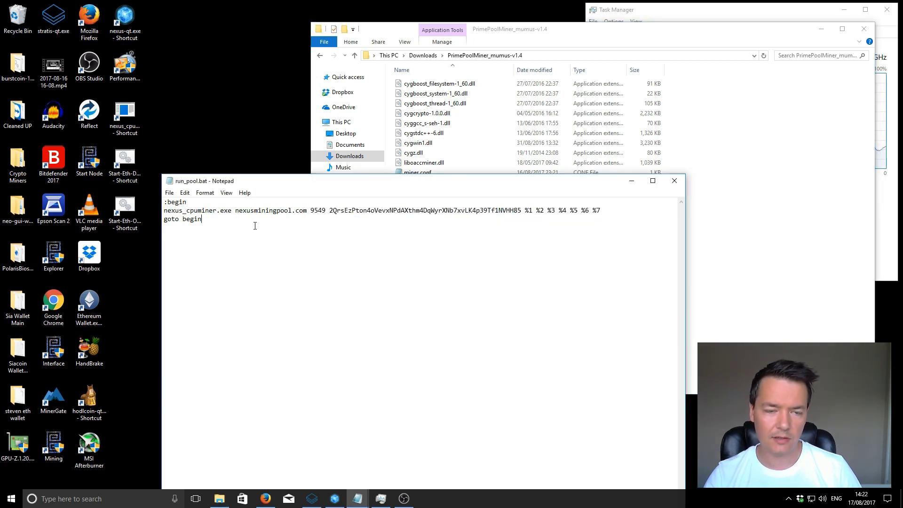
left_click_drag(236, 211, 324, 211)
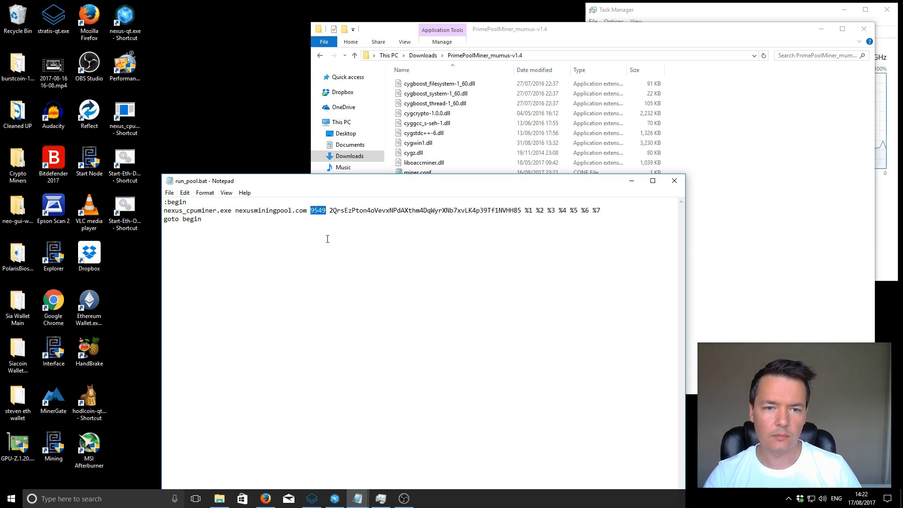
left_click(327, 215)
left_click_drag(330, 211, 522, 209)
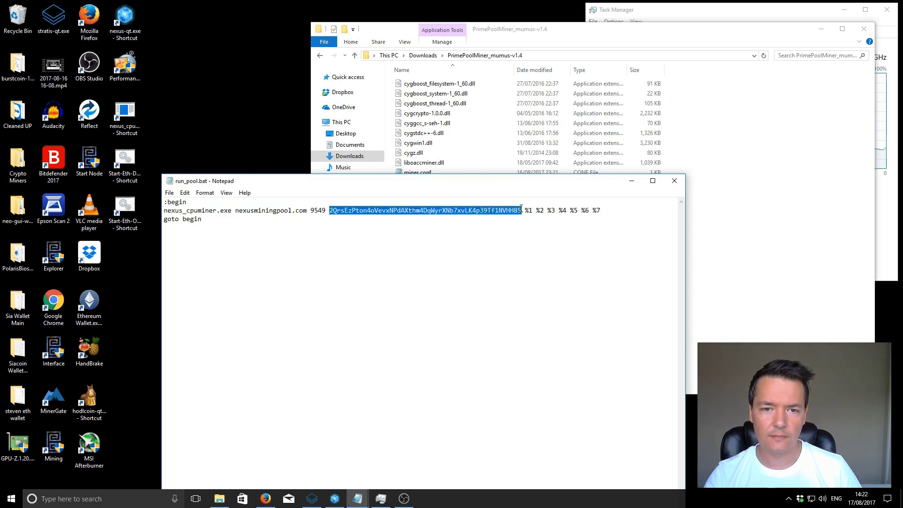
left_click(549, 217)
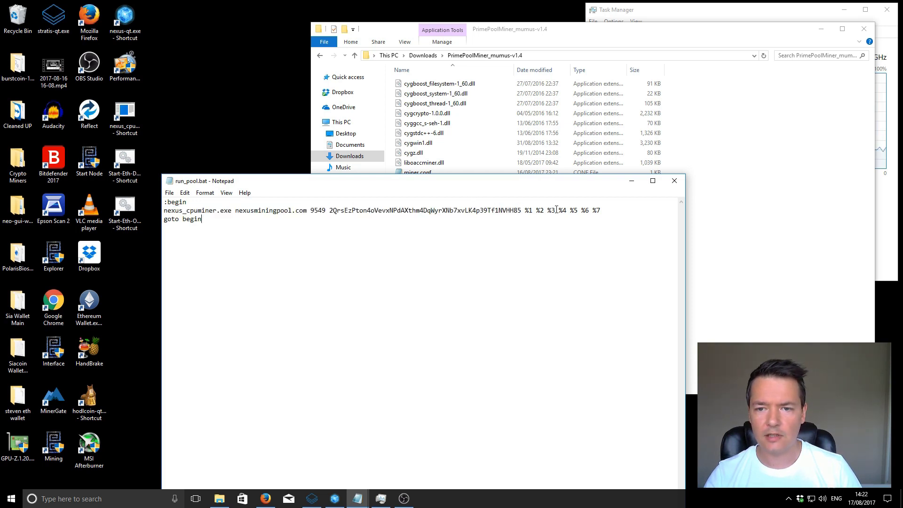
Remove the %4 to %7 arguments from the miner command in run_pool.bat, review the line, and save and close the file.
left_click_drag(556, 210, 604, 211)
key("Delete")
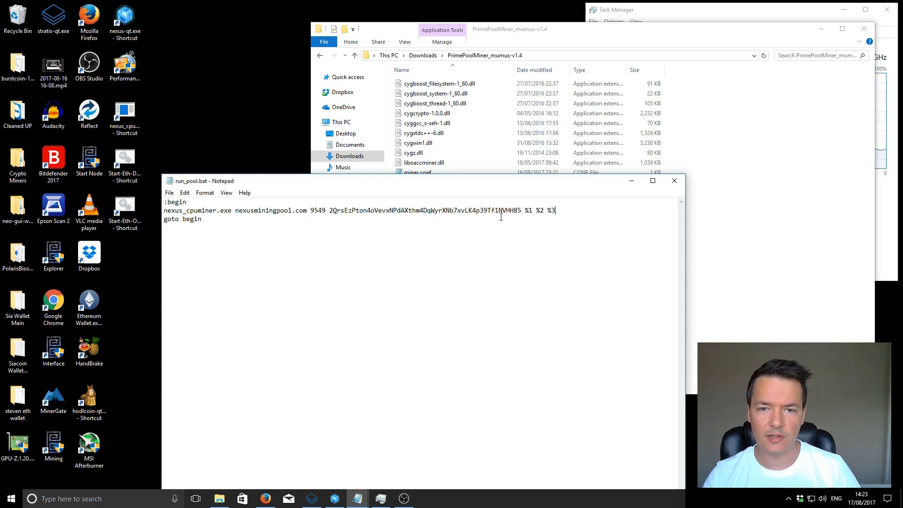
left_click(210, 210)
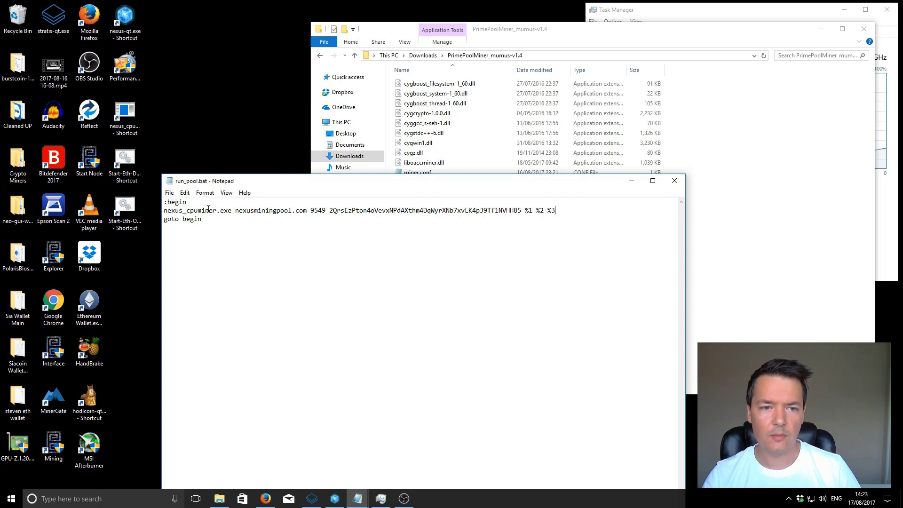
left_click_drag(263, 211, 331, 211)
left_click(331, 211)
left_click_drag(556, 211, 525, 210)
left_click(570, 211)
left_click(169, 193)
left_click(184, 225)
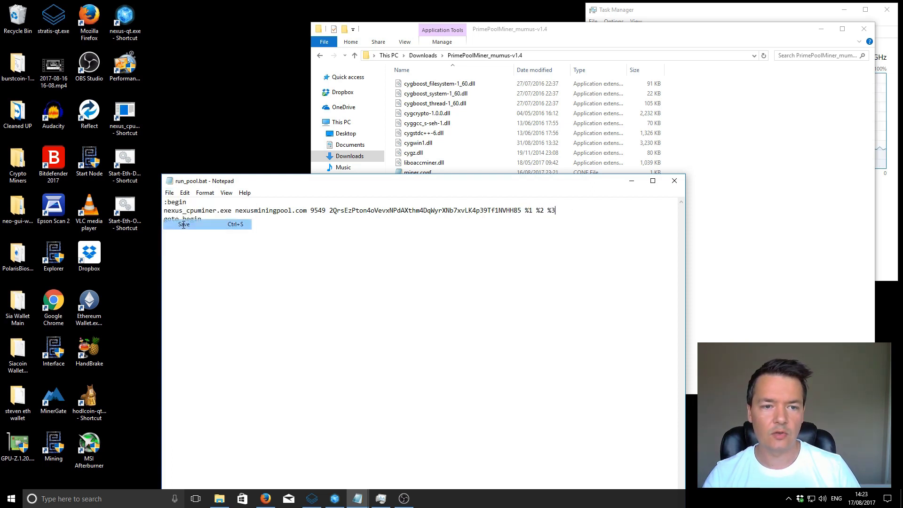
left_click(675, 180)
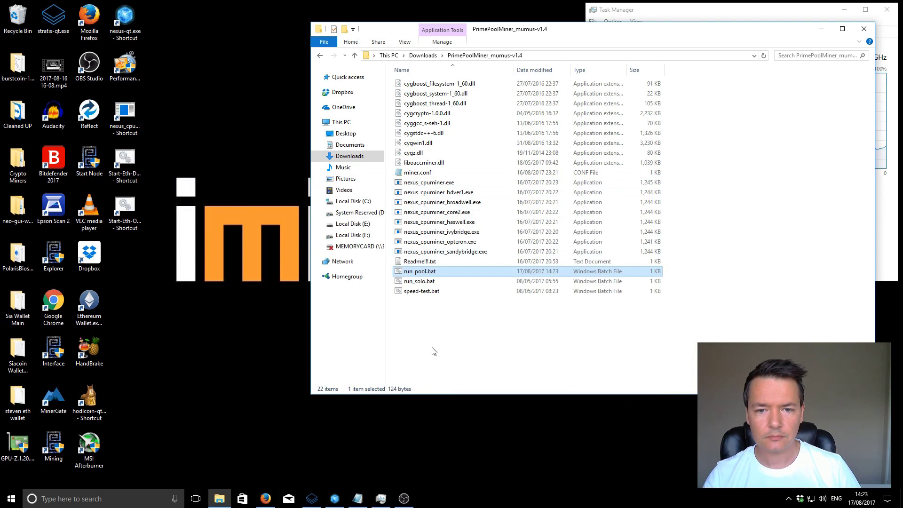
Run run_pool.bat and widen its console window to read the miner's startup output.
double_click(425, 275)
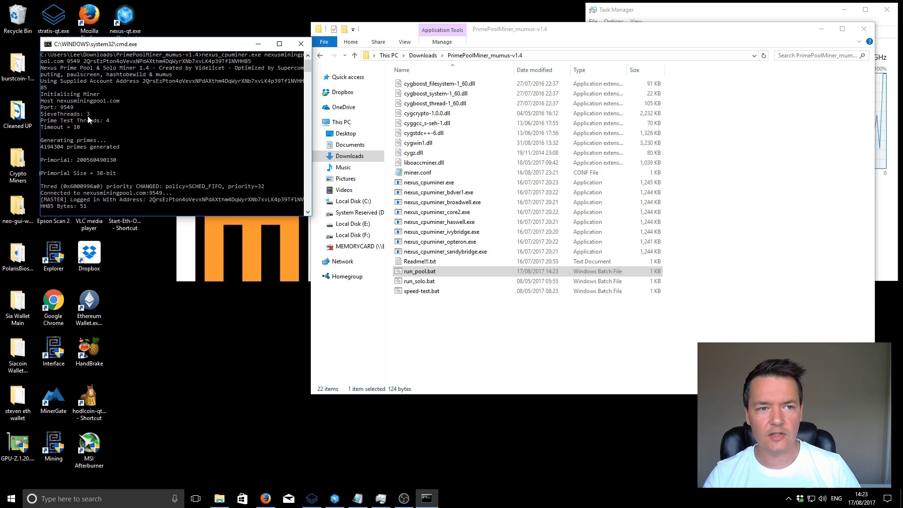
left_click_drag(310, 112, 700, 109)
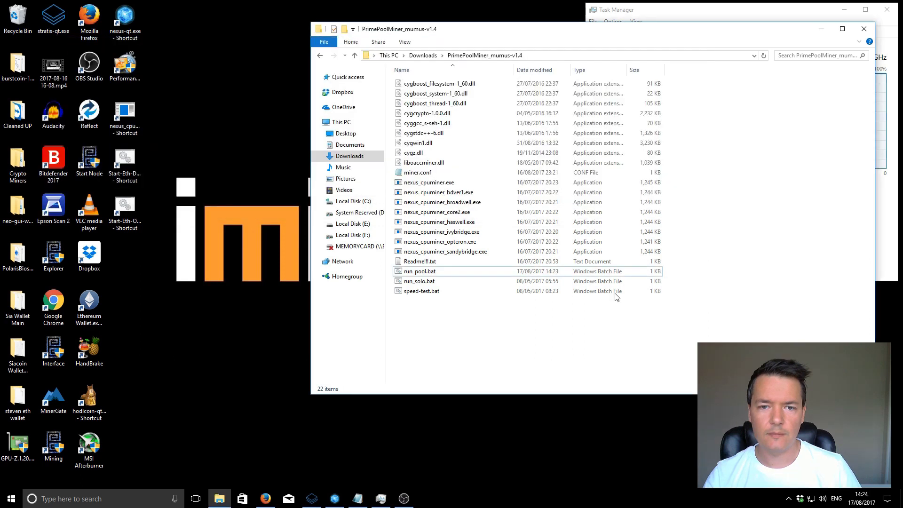
Open miner.conf in Notepad, look over its settings and close it.
right_click(425, 173)
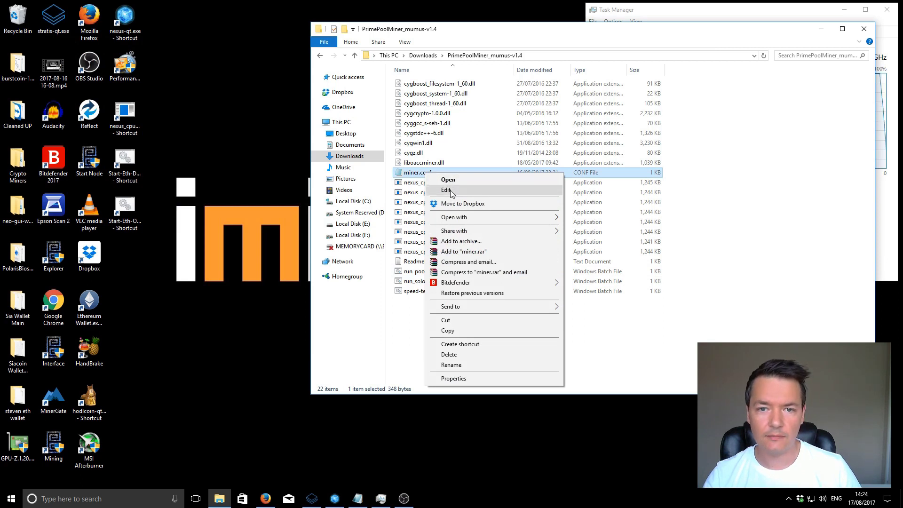
left_click(451, 190)
left_click(419, 219)
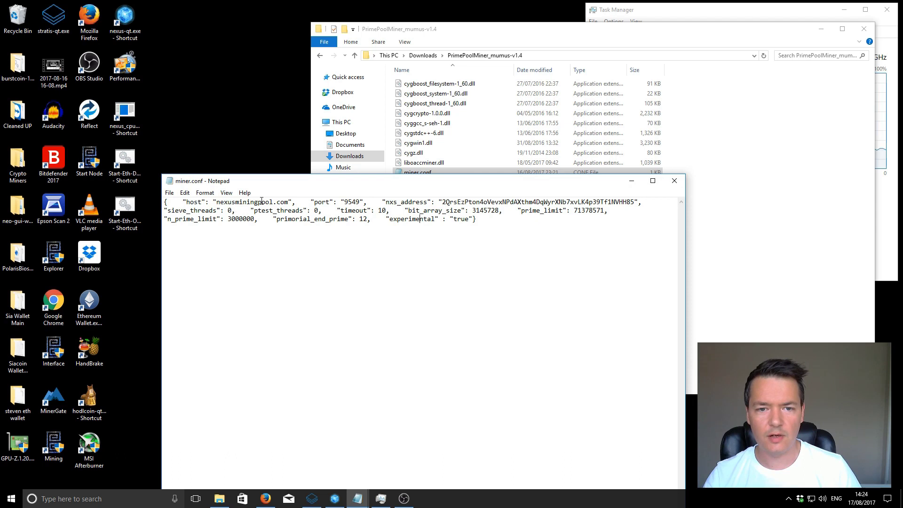
left_click(478, 268)
left_click(674, 181)
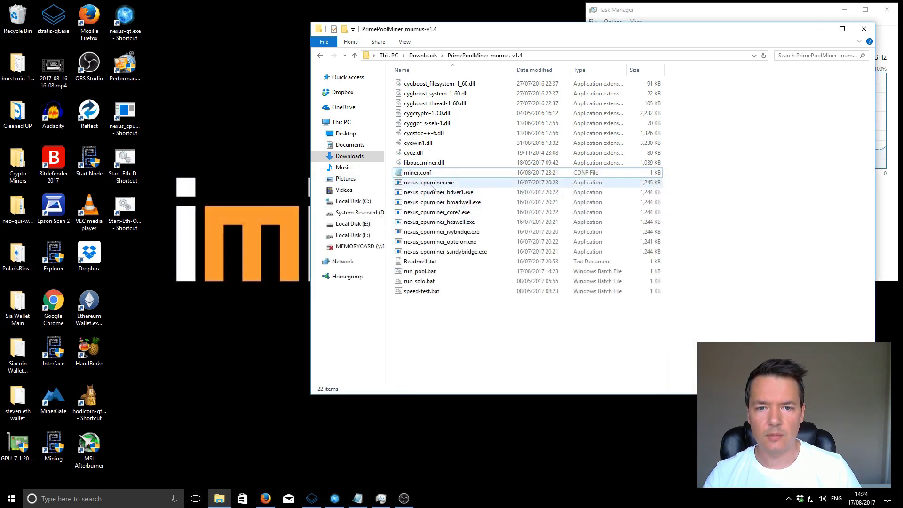
Reopen miner.conf, examine the host, nxs_address and n_prime_limit settings, and close it without changes.
right_click(422, 174)
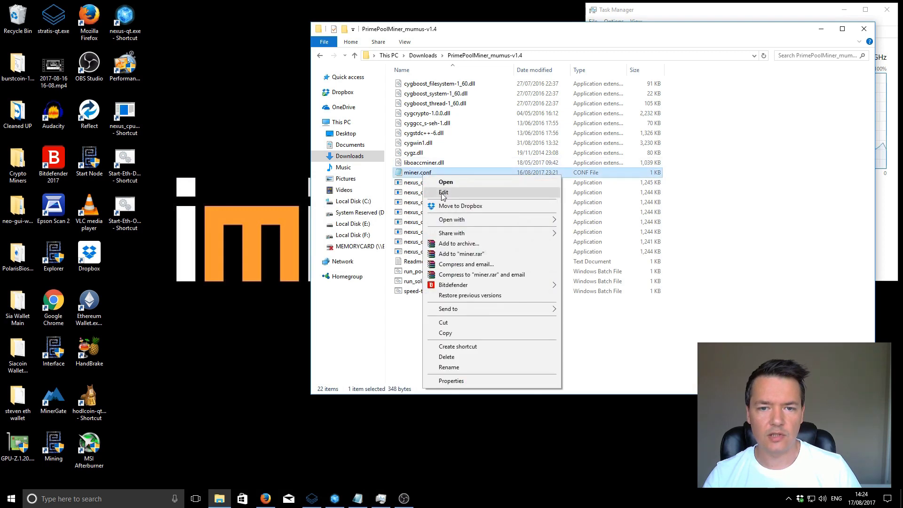
left_click(443, 194)
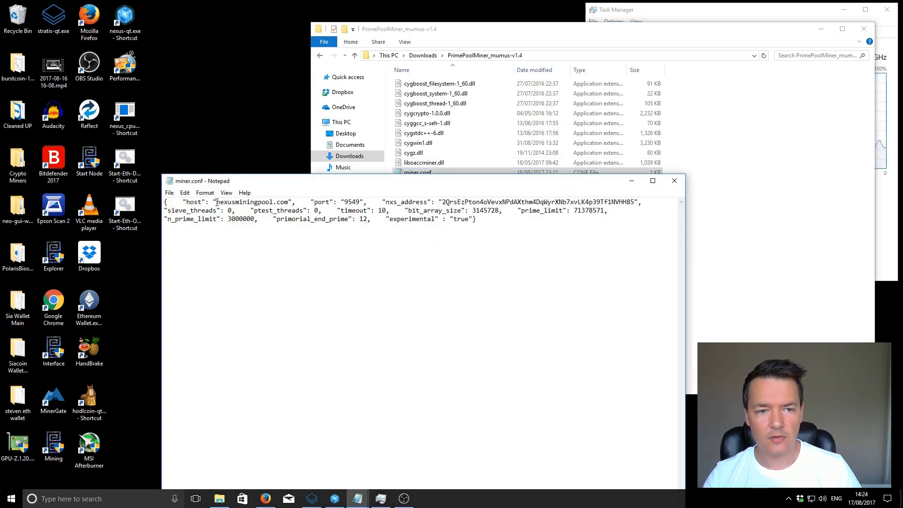
left_click_drag(216, 202, 284, 200)
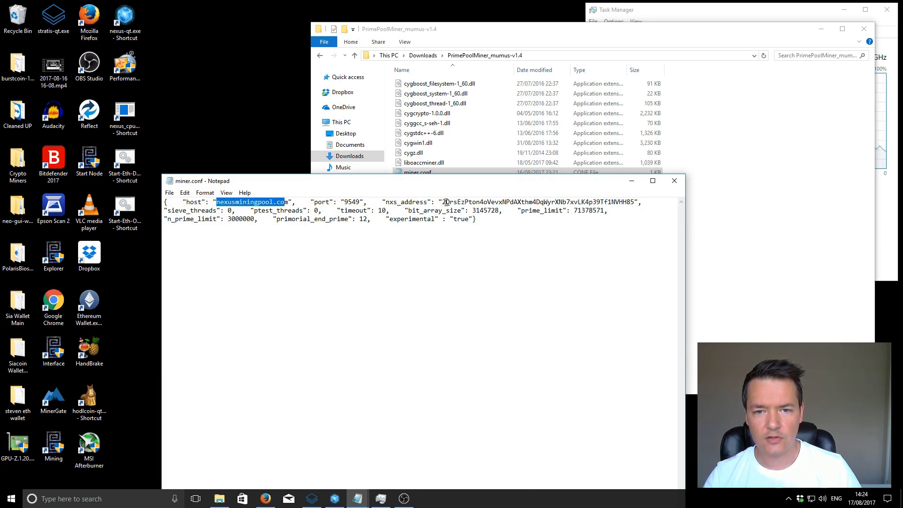
left_click_drag(446, 202, 635, 202)
left_click(228, 219)
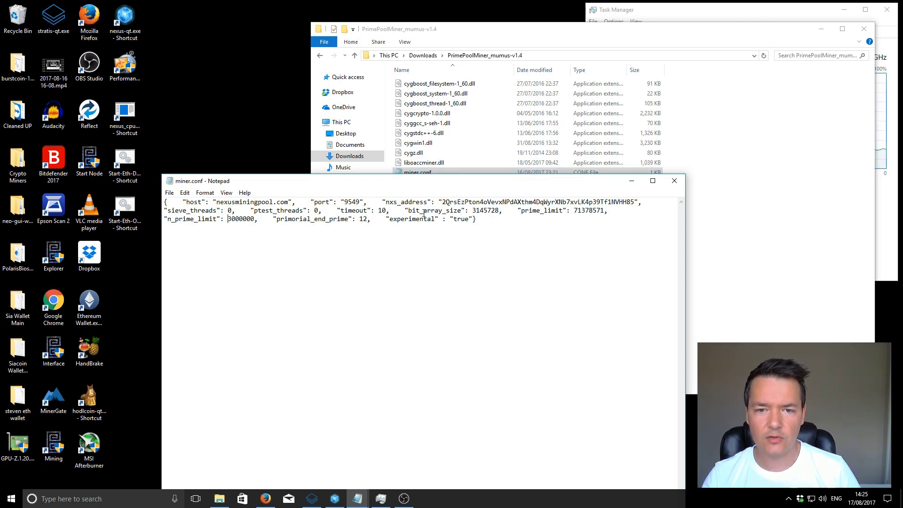
left_click(674, 181)
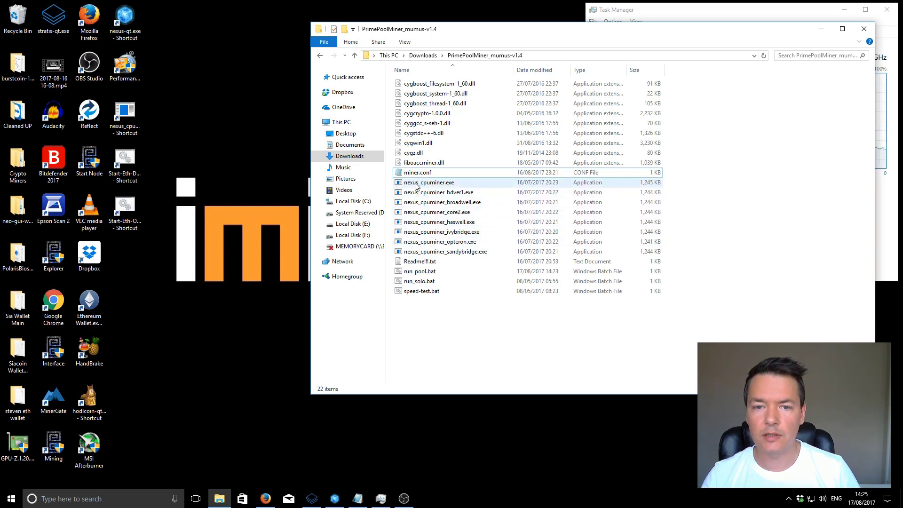
Launch nexus_cpuminer.exe, check its startup output and close the miner window.
double_click(416, 183)
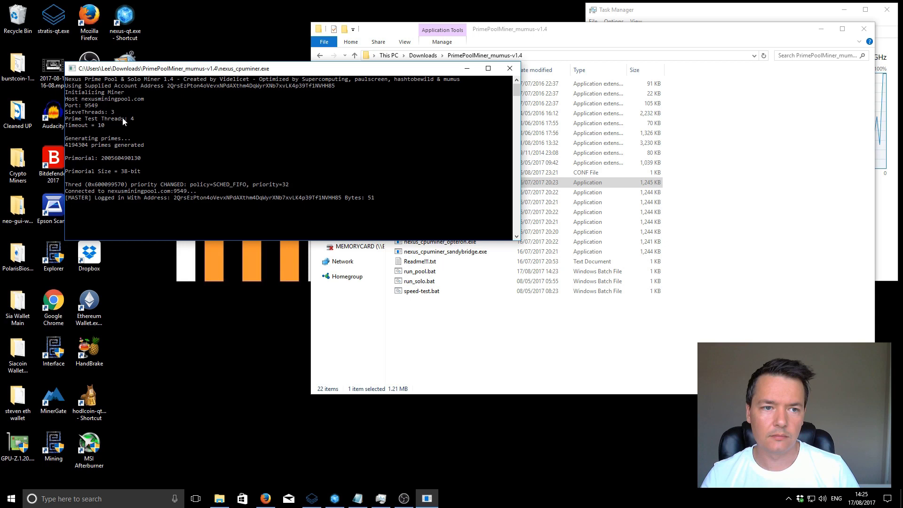
left_click(510, 71)
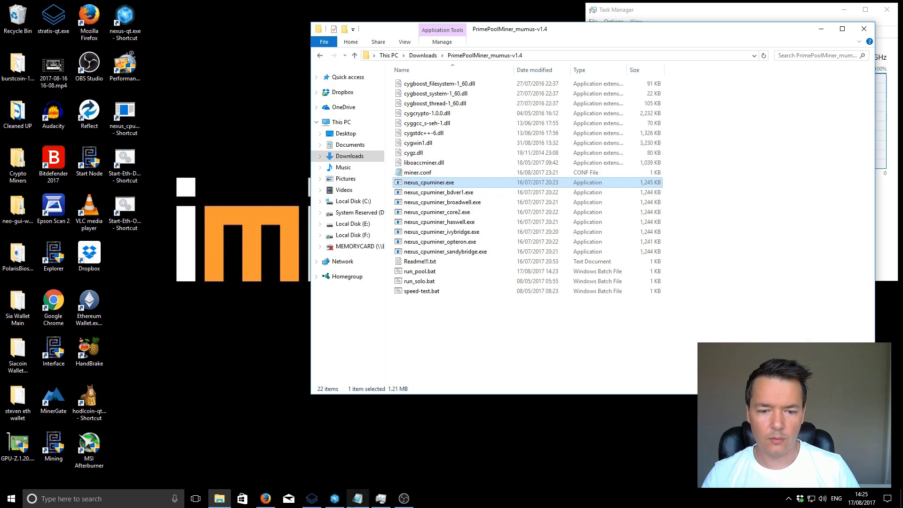
Switch to Firefox, show the nexusminingpool.com account page and examine the wallet address at the end of its URL.
left_click(265, 498)
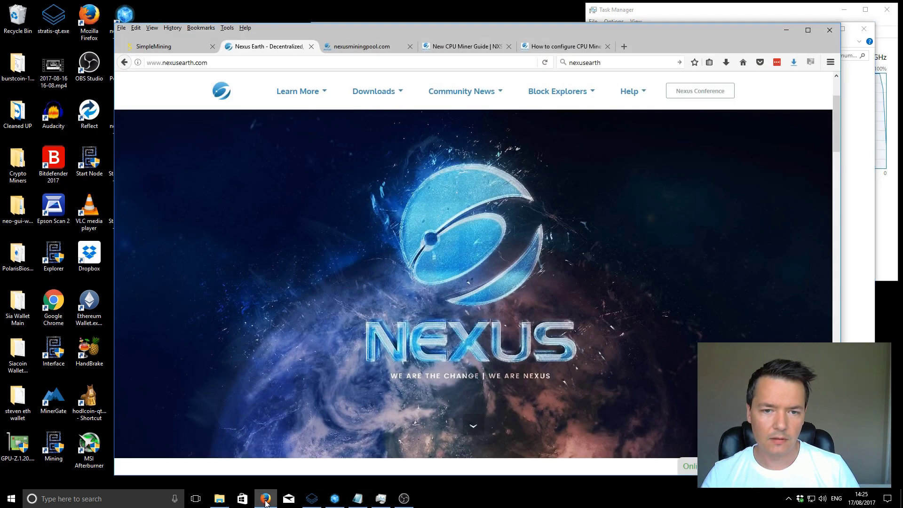
left_click(374, 47)
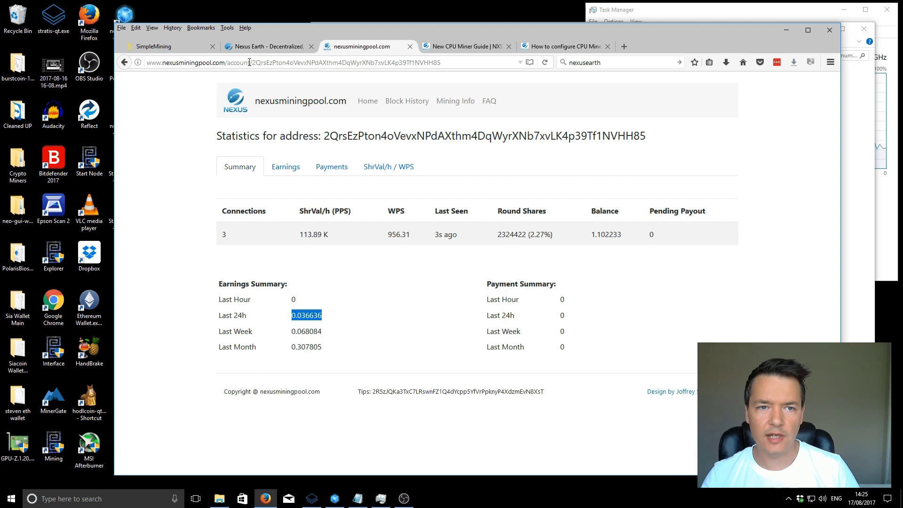
left_click_drag(251, 63, 444, 62)
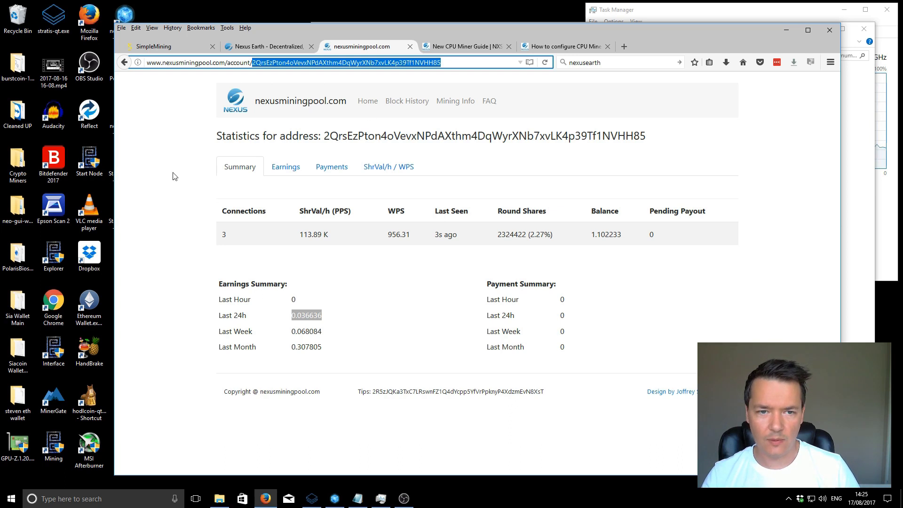
left_click(405, 306)
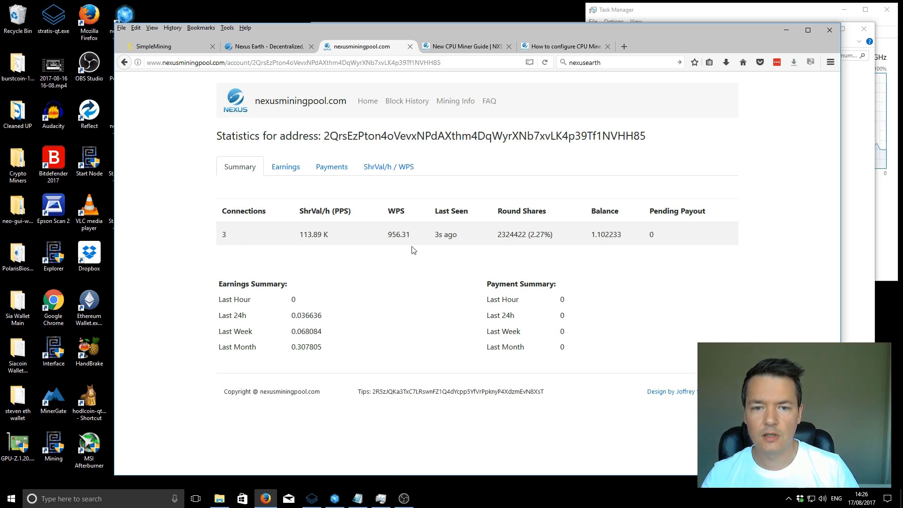
Examine the WPS, balance and last 24h earnings on the pool account's summary.
left_click_drag(387, 234, 411, 239)
left_click_drag(591, 234, 622, 234)
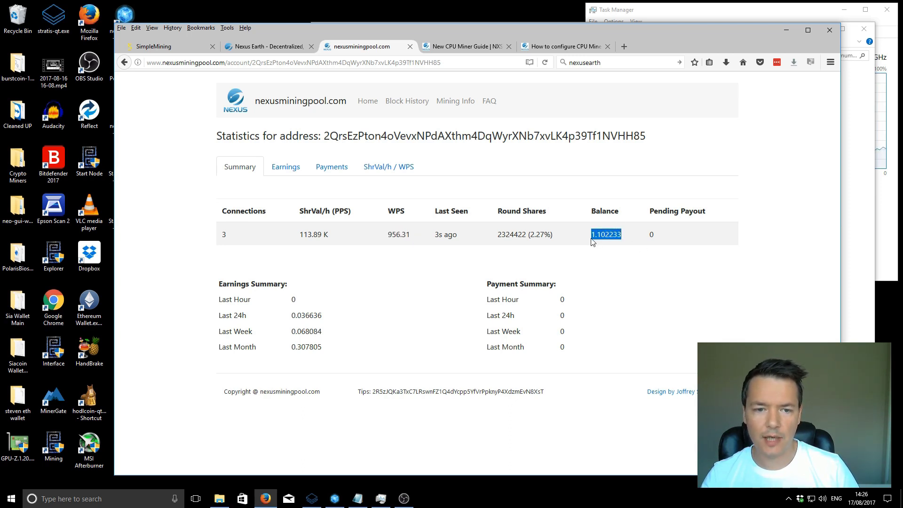
left_click(370, 291)
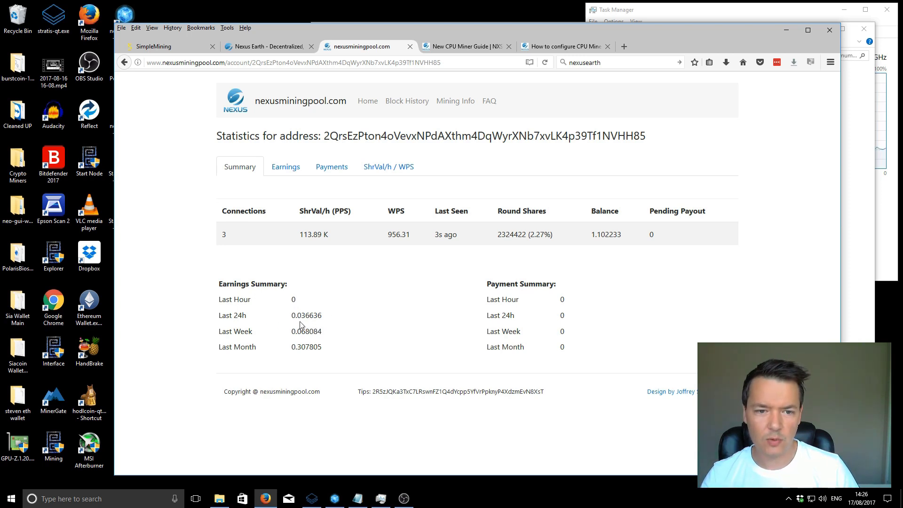
left_click_drag(291, 315, 323, 315)
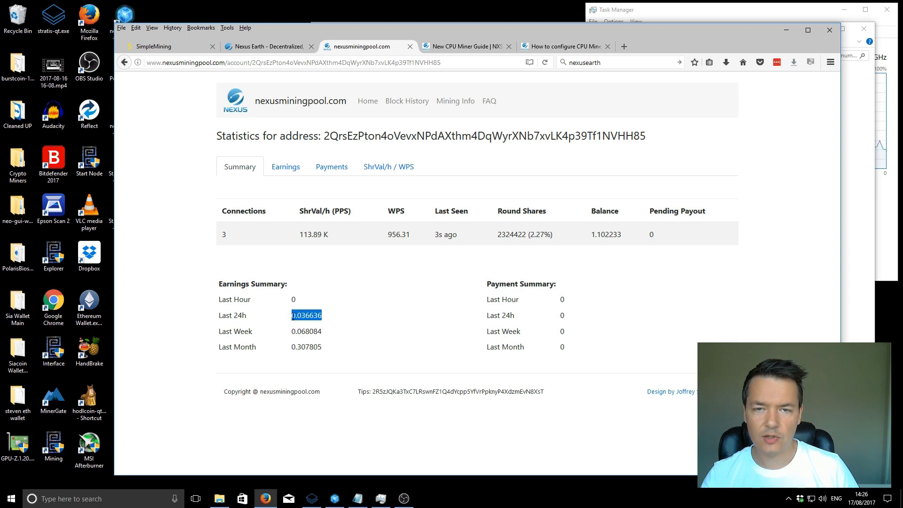
left_click(333, 322)
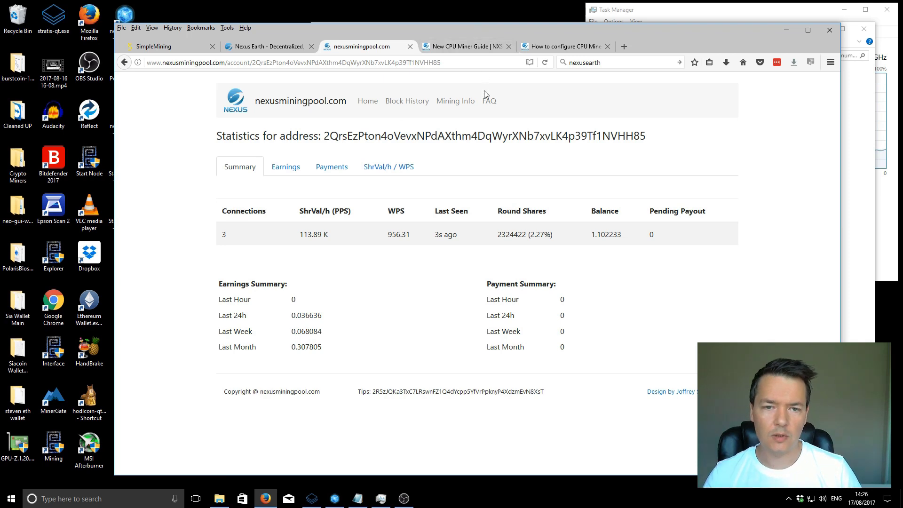
Read through the New CPU Miner Guide on the Nexus forum, from the WPS explanation to the chain chart terms.
left_click(459, 50)
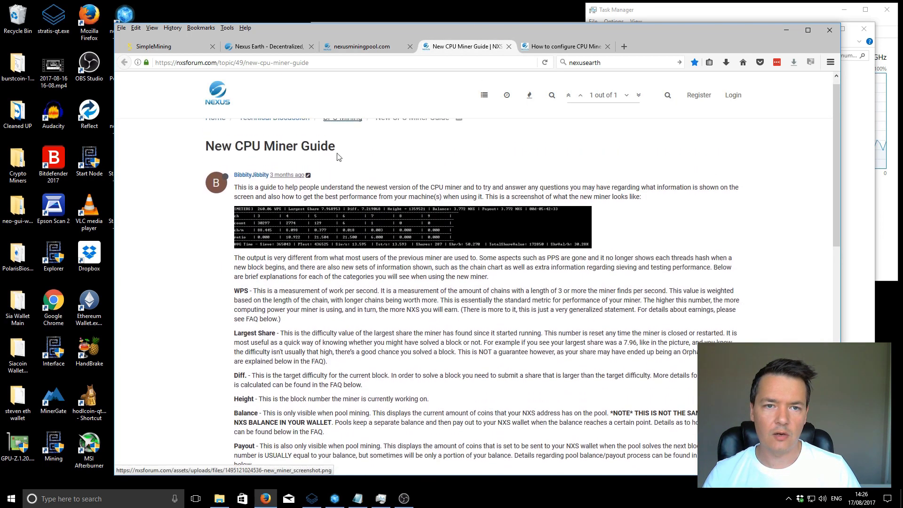
scroll(287, 128, "down", 2)
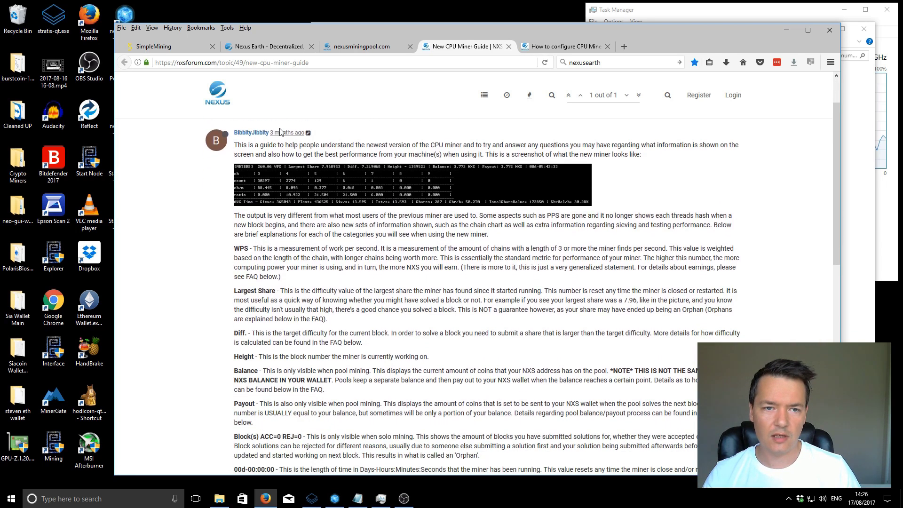
scroll(235, 193, "down", 2)
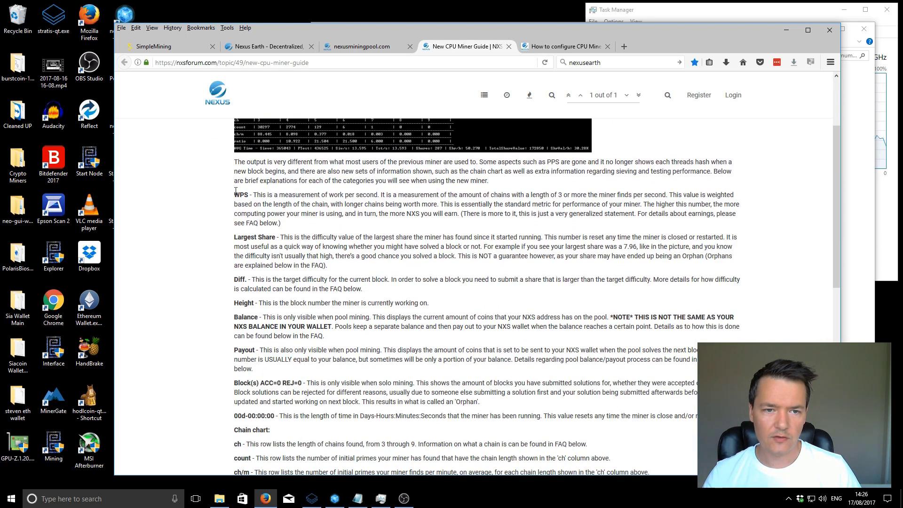
left_click_drag(235, 194, 294, 235)
left_click(269, 191)
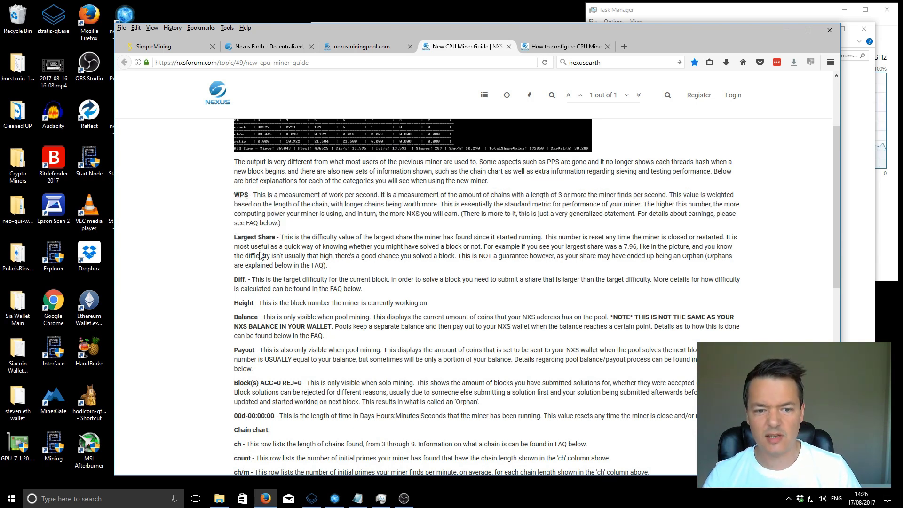
scroll(238, 349, "down", 2)
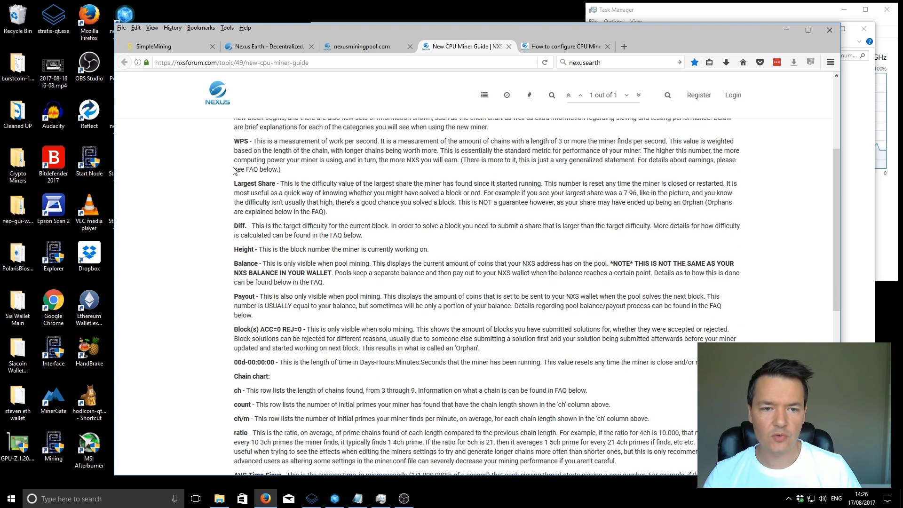
scroll(240, 359, "down", 2)
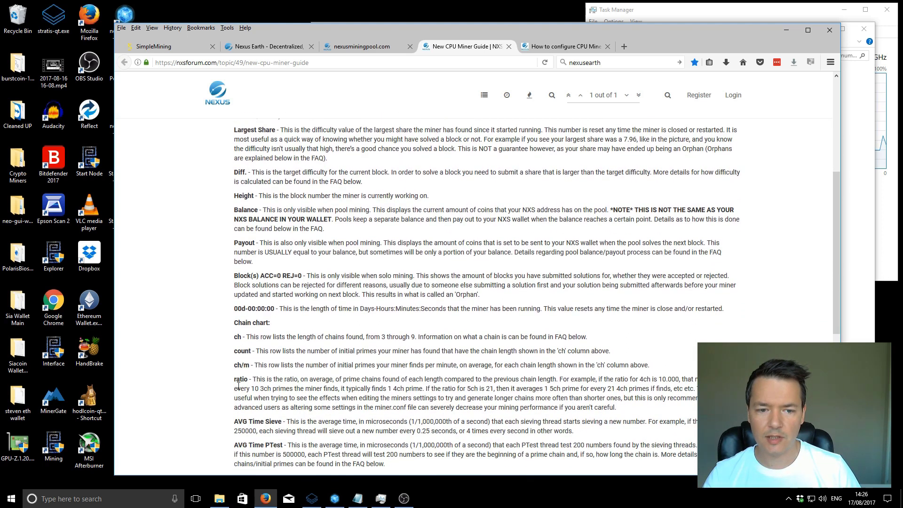
scroll(241, 411, "up", 2)
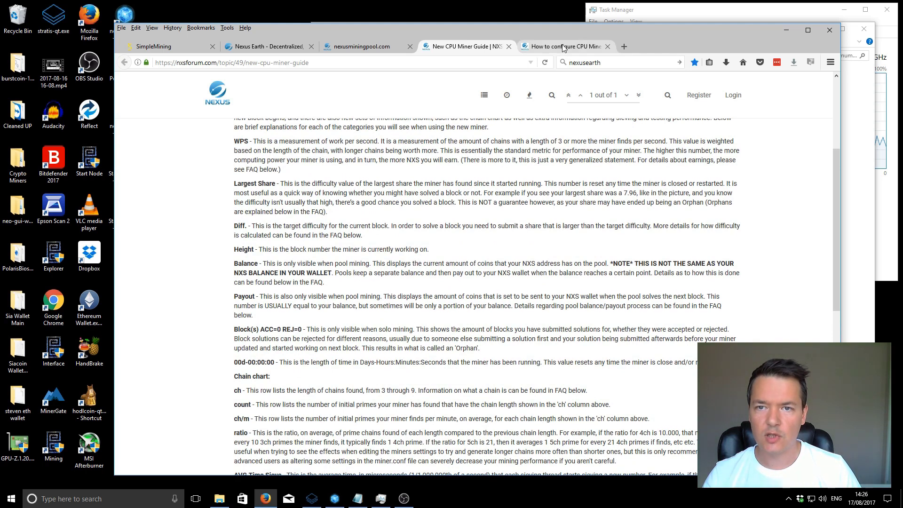
Read the forum guide on configuring miner.conf, covering the example file, each setting's explanation and the sieve and ptest thread advice.
left_click(564, 47)
scroll(282, 162, "down", 3)
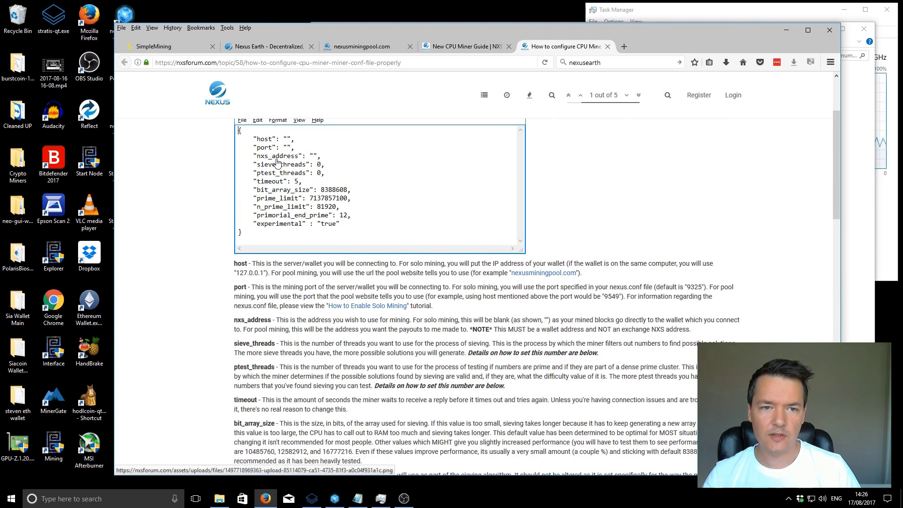
scroll(276, 162, "up", 2)
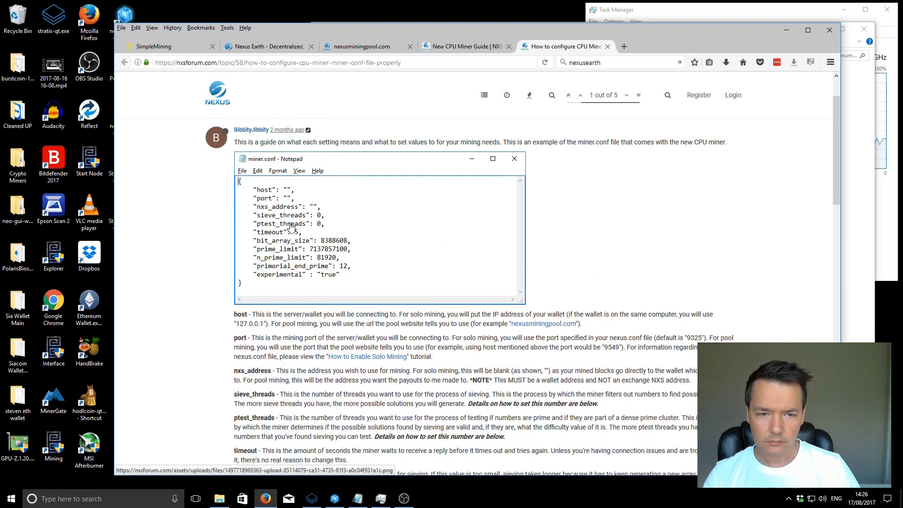
scroll(292, 227, "down", 2)
scroll(284, 177, "down", 2)
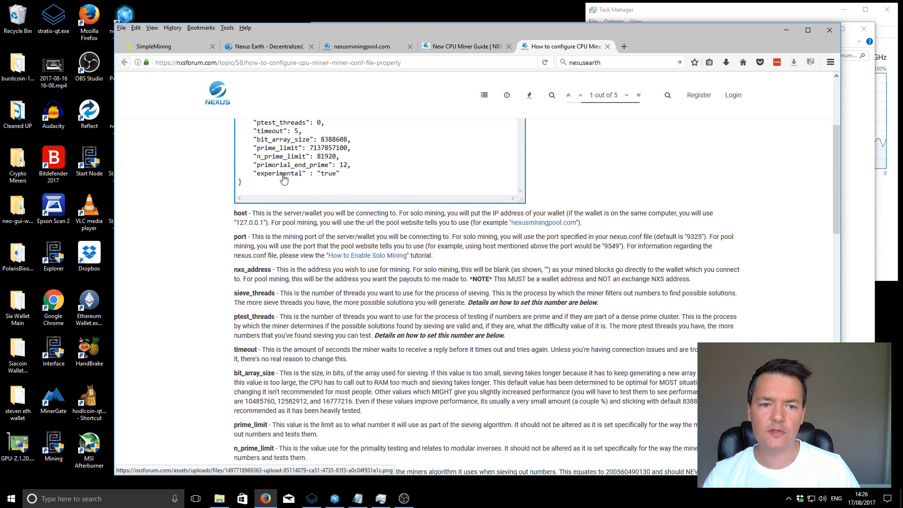
scroll(283, 178, "down", 2)
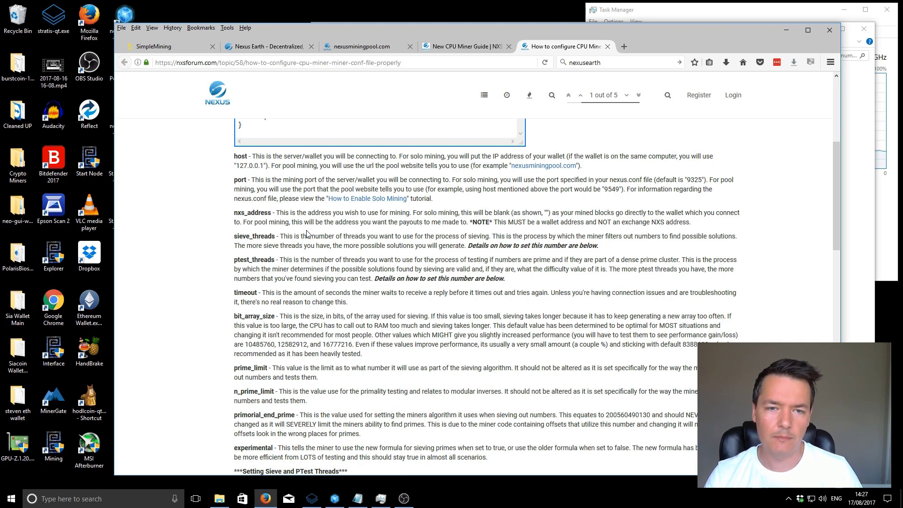
scroll(308, 226, "down", 4)
scroll(310, 227, "down", 4)
scroll(278, 200, "up", 4)
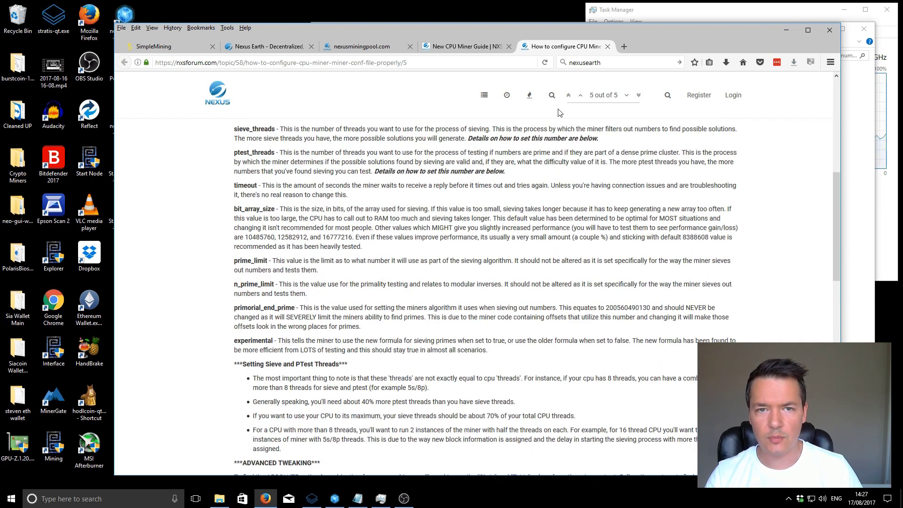
Review the account's Earnings, Payments and ShrVal/h / WPS statistics on nexusminingpool.com, including the 24-hour chart.
left_click(371, 49)
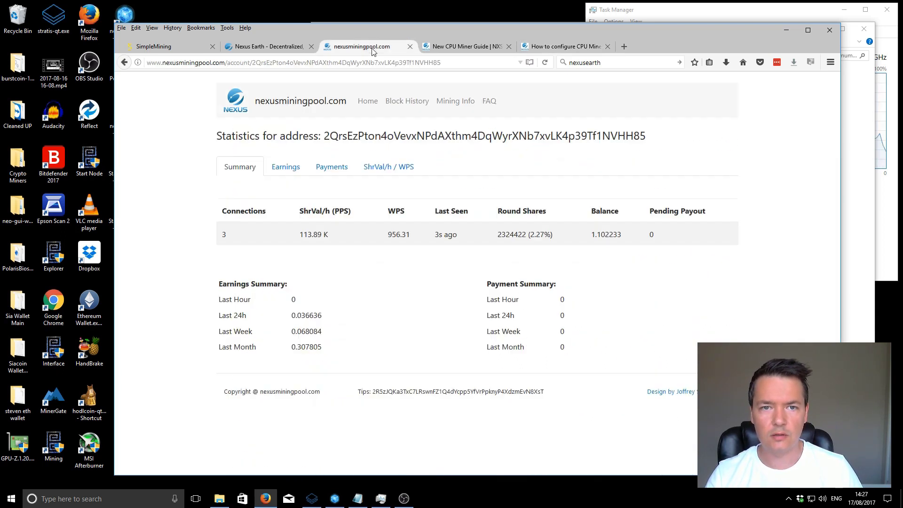
left_click(284, 173)
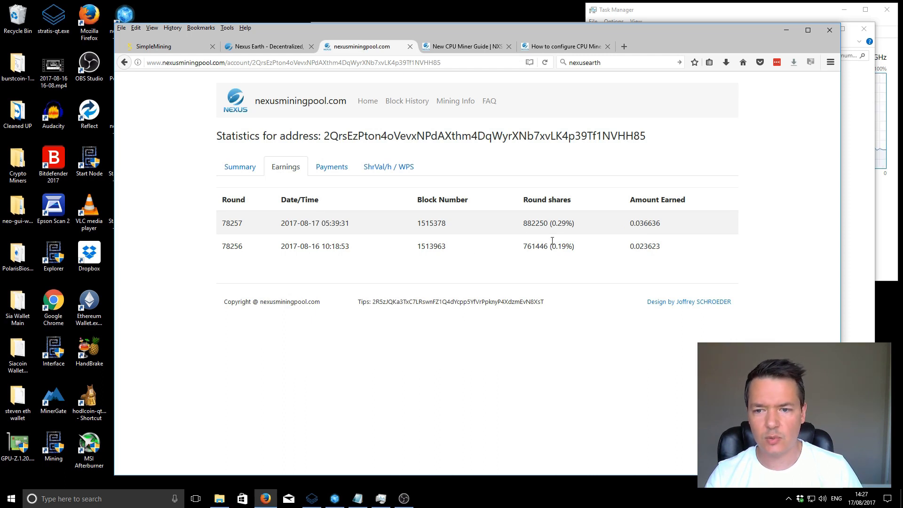
left_click(330, 167)
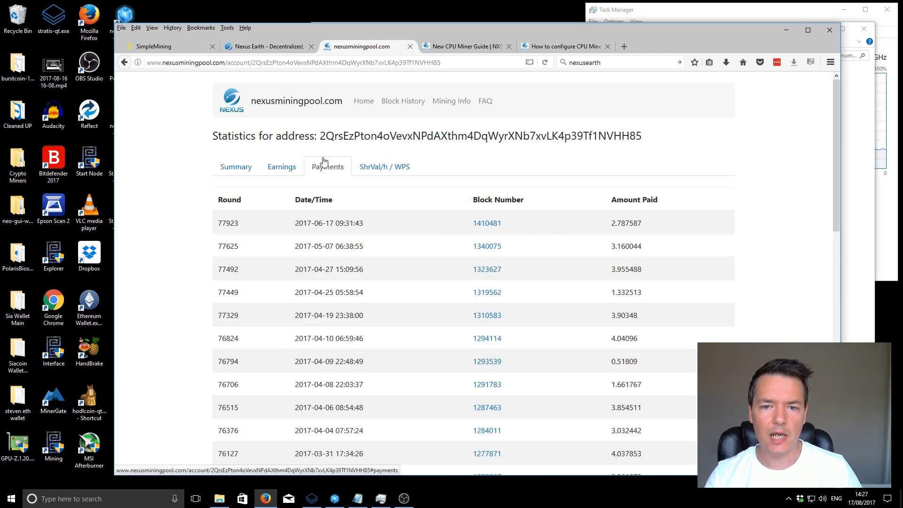
left_click(383, 167)
scroll(412, 142, "down", 3)
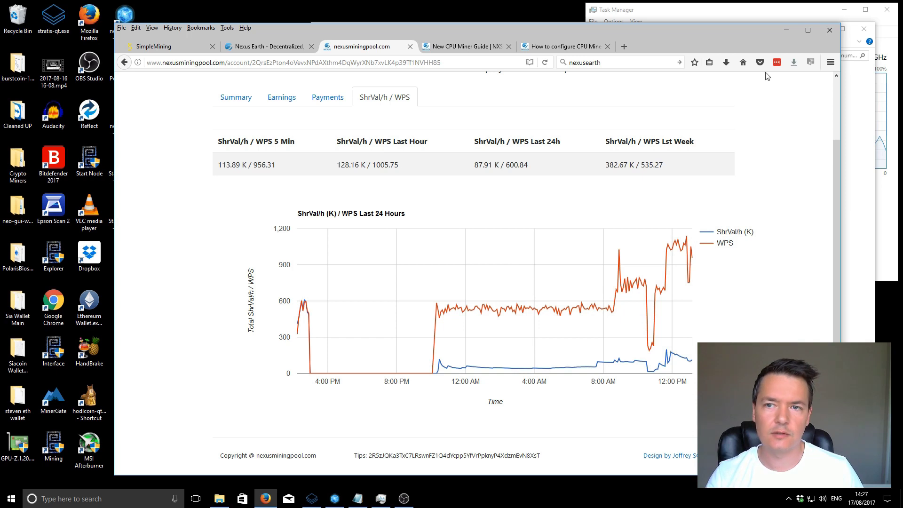
Minimize the browser, launch nexus_cpuminer.exe from the PrimePoolMiner_mumus-v1.4 folder and close the folder window.
left_click(784, 33)
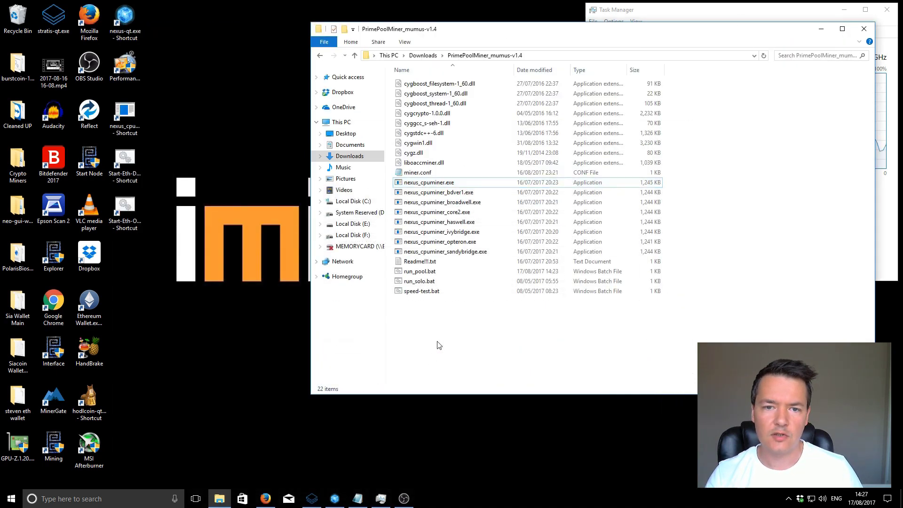
double_click(421, 183)
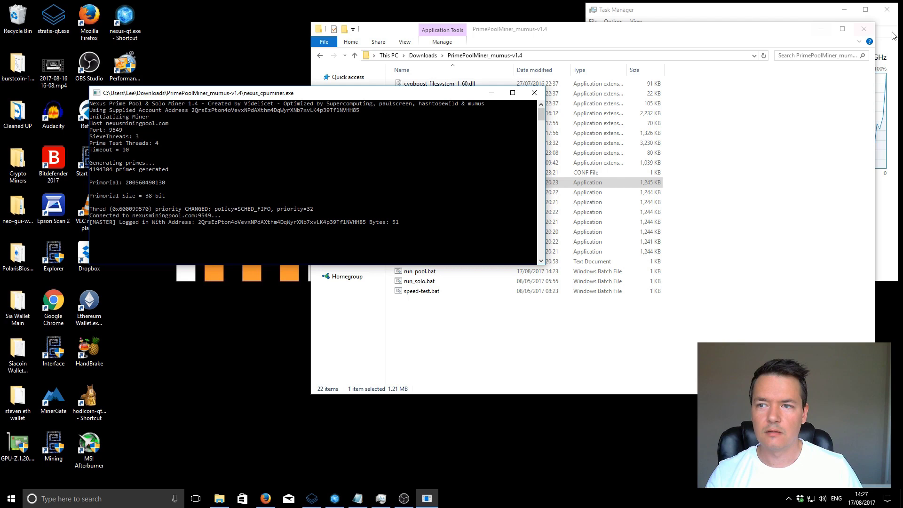
left_click(864, 28)
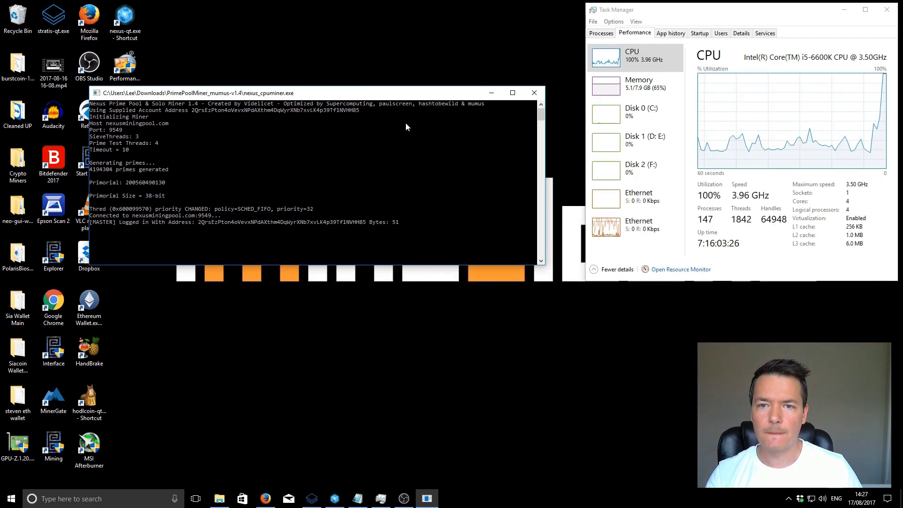